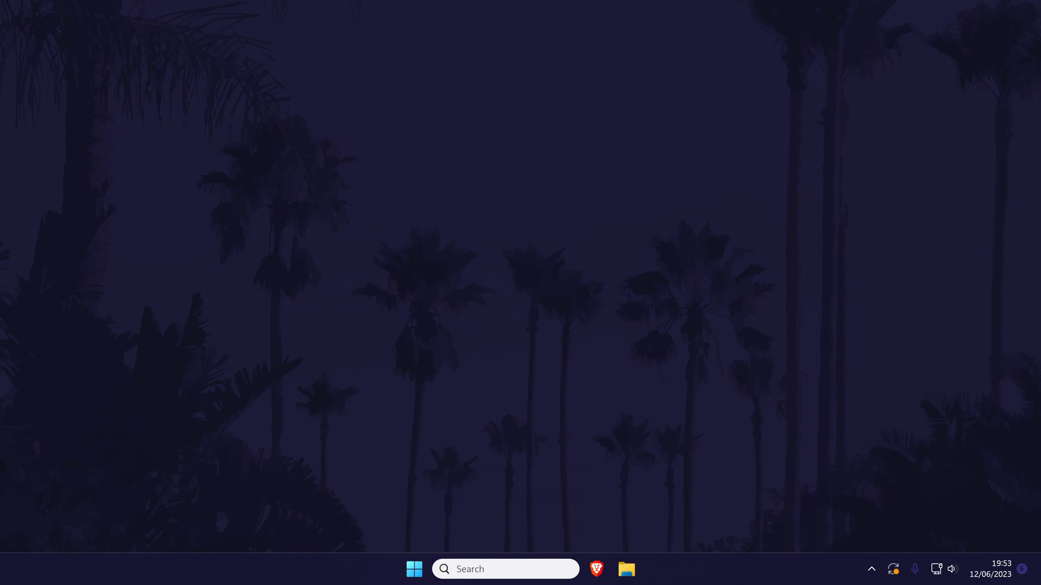
Open Control Panel's Hardware and Sound > Sound dialog on its Recording tab
{"action": "key", "text": "super"}
{"action": "type", "text": "control"}
{"action": "left_click", "coordinate": [503, 144]}
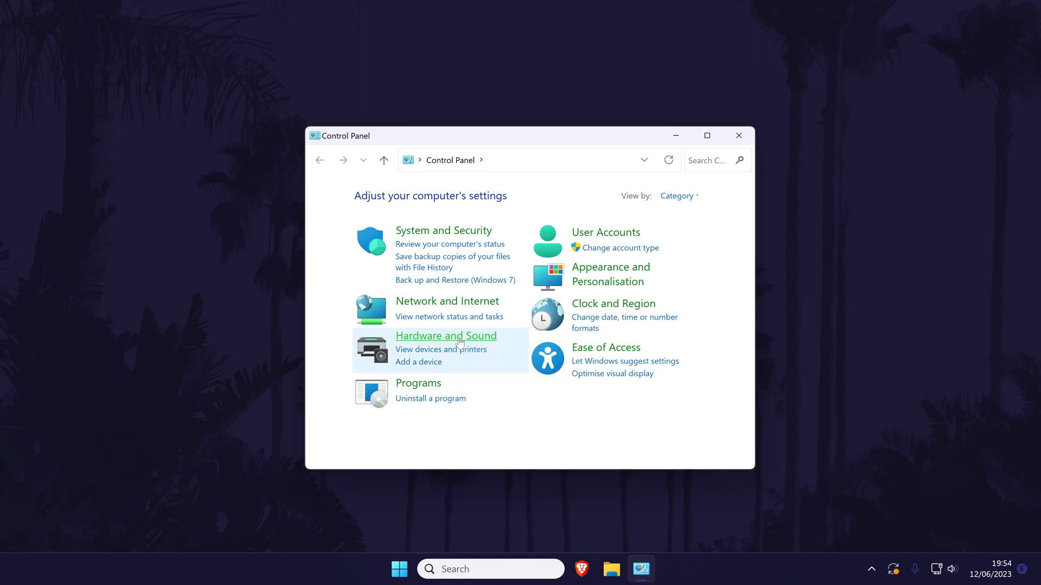
{"action": "left_click", "coordinate": [460, 341]}
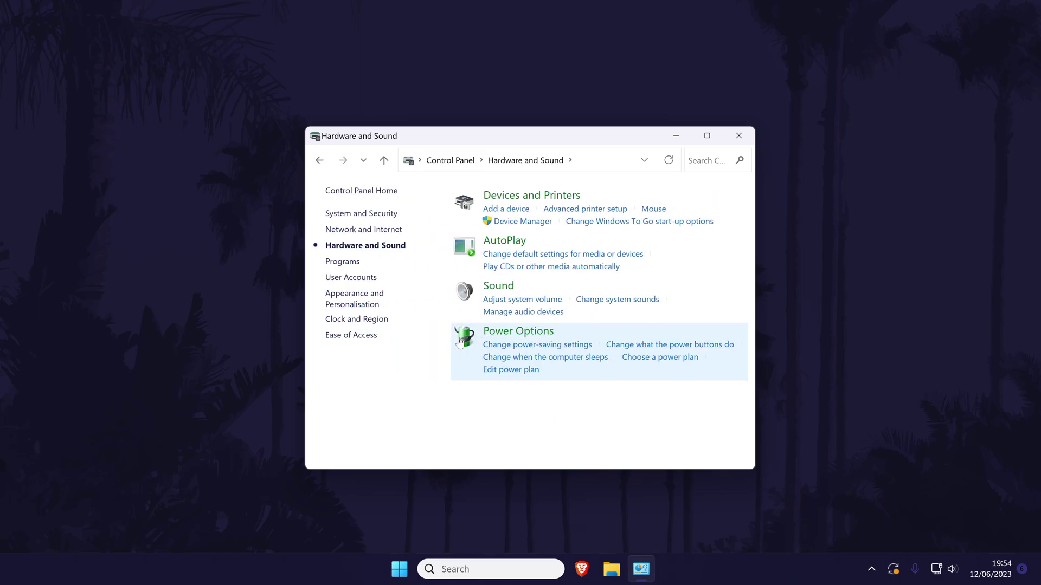
{"action": "left_click", "coordinate": [498, 287]}
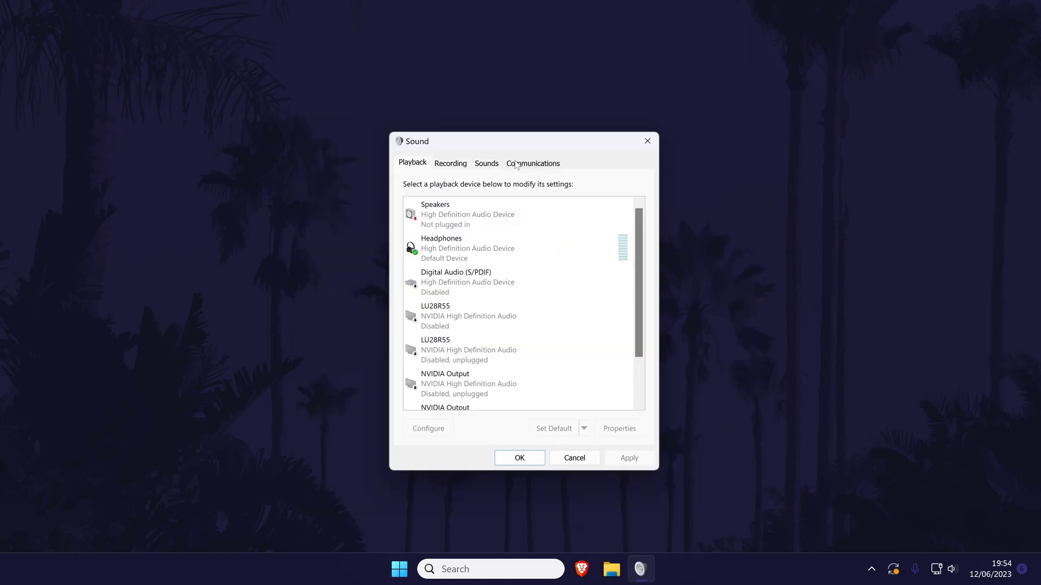
{"action": "left_click", "coordinate": [454, 168]}
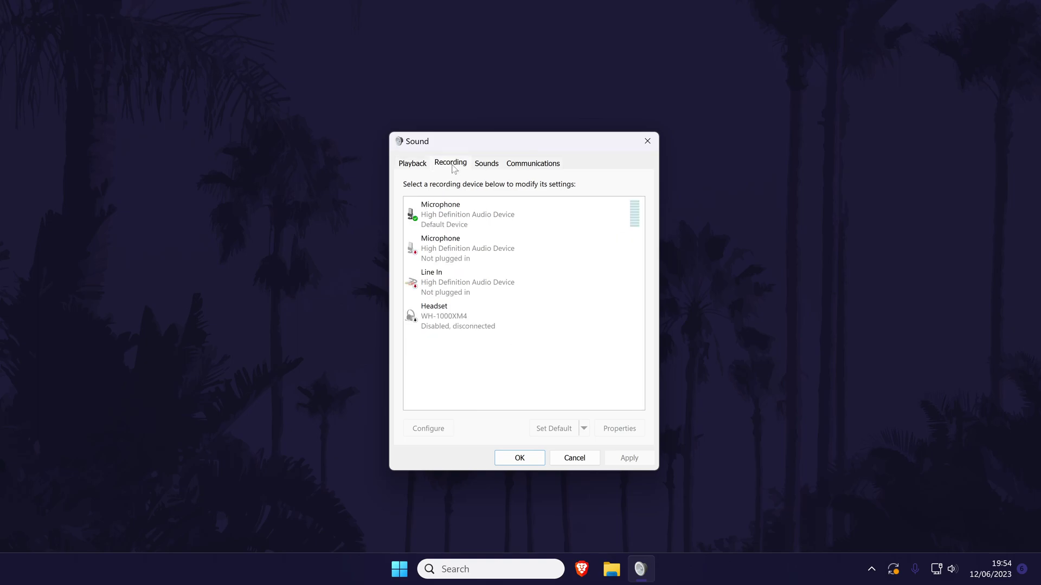
Set the microphone boost to 0.0 dB and level to 80, and confirm Listen is off
{"action": "double_click", "coordinate": [456, 219]}
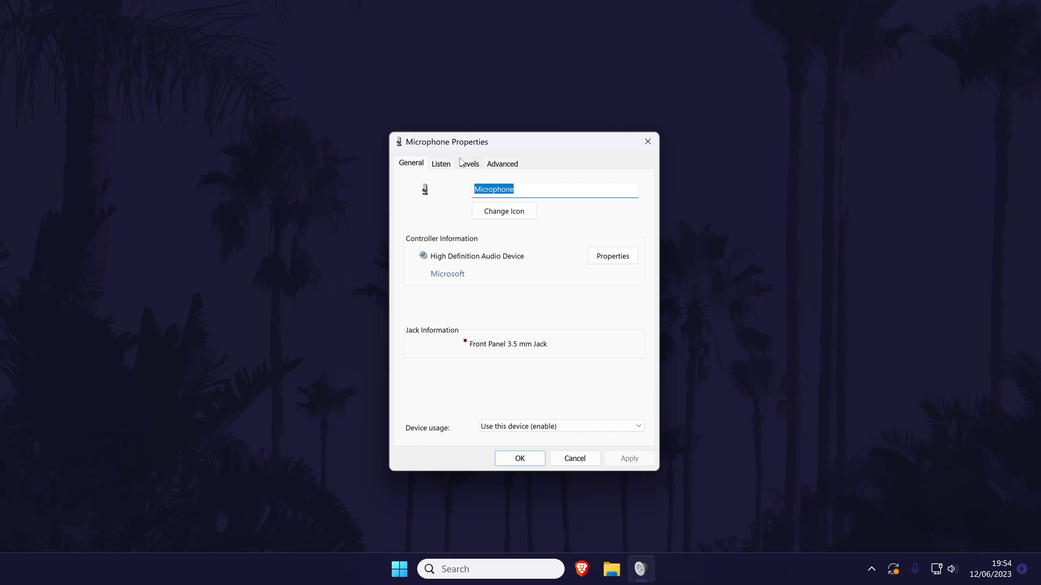
{"action": "left_click", "coordinate": [471, 166]}
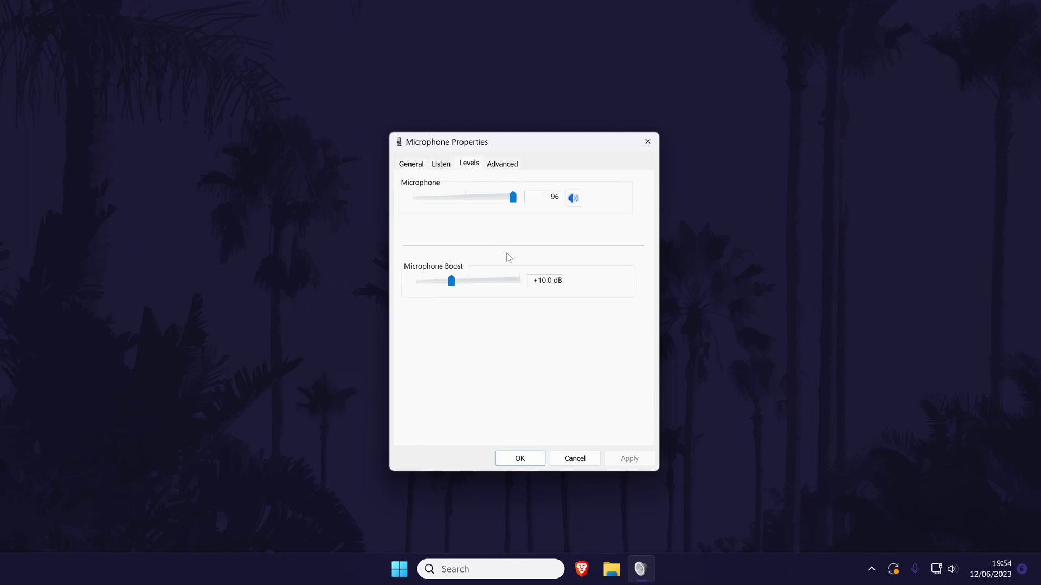
{"action": "left_click_drag", "start_coordinate": [454, 285], "coordinate": [421, 285]}
{"action": "left_click_drag", "start_coordinate": [513, 197], "coordinate": [496, 197]}
{"action": "left_click", "coordinate": [438, 164]}
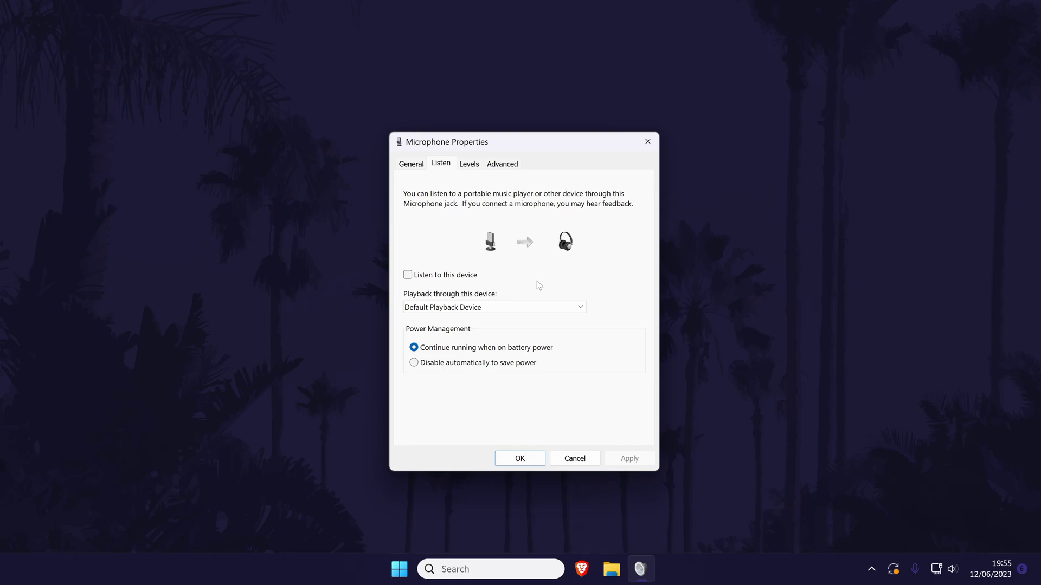
Close the microphone properties and inspect the second microphone, Line In and headset options
{"action": "key", "text": "Escape"}
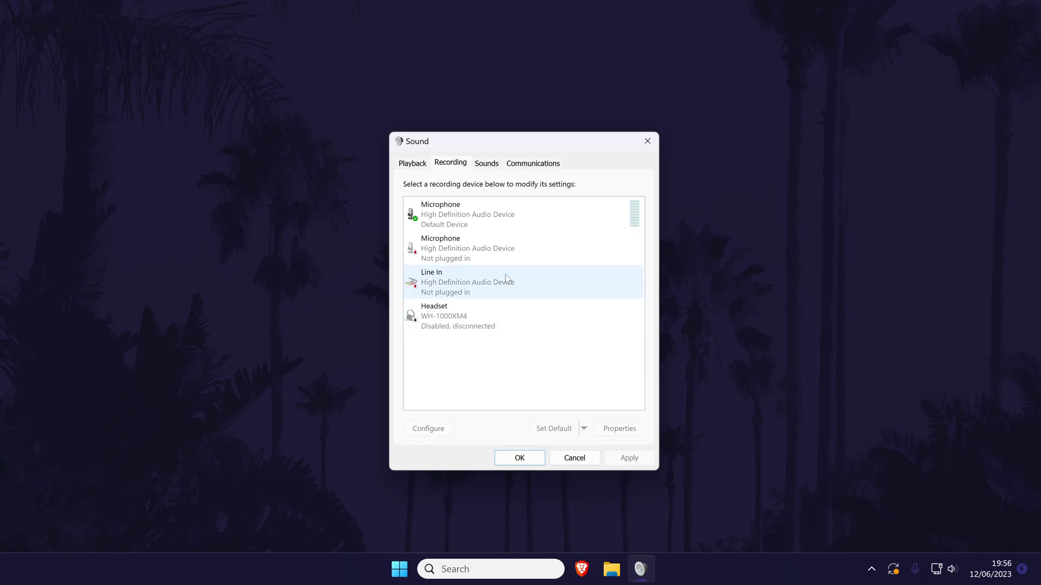
{"action": "left_click", "coordinate": [501, 216]}
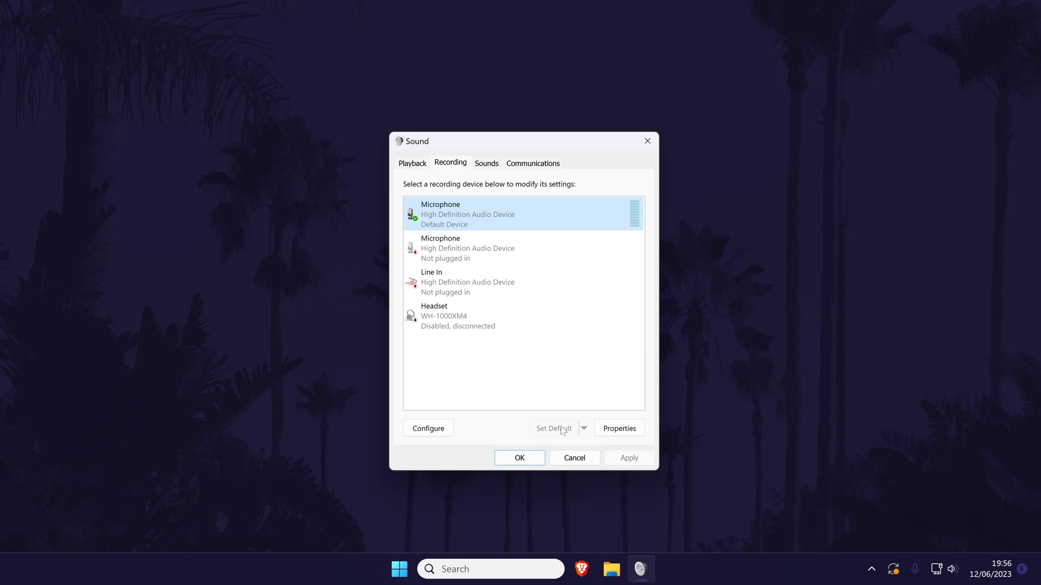
{"action": "right_click", "coordinate": [494, 256]}
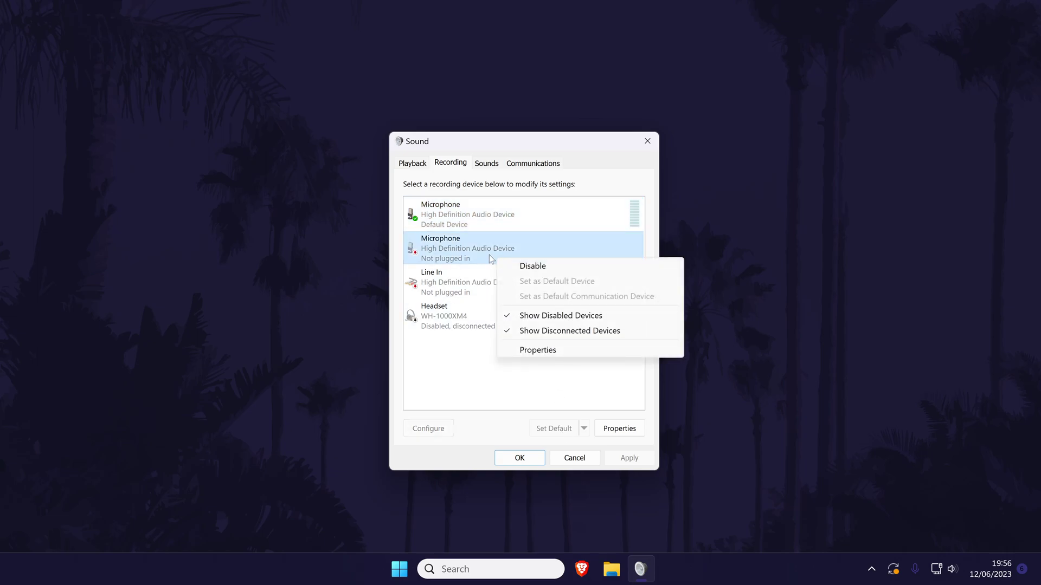
{"action": "right_click", "coordinate": [462, 284]}
{"action": "right_click", "coordinate": [433, 325]}
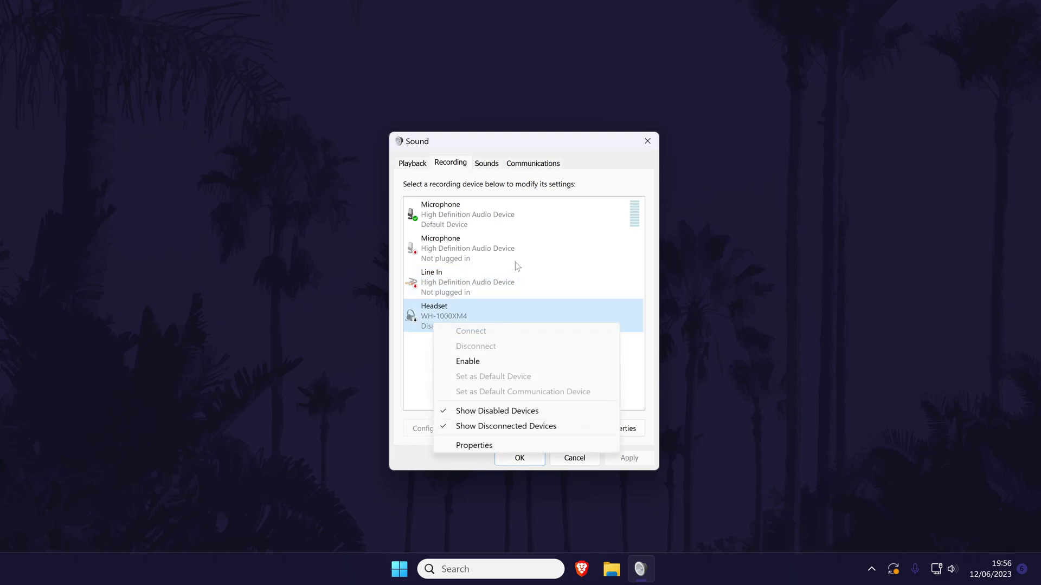
{"action": "left_click", "coordinate": [572, 225]}
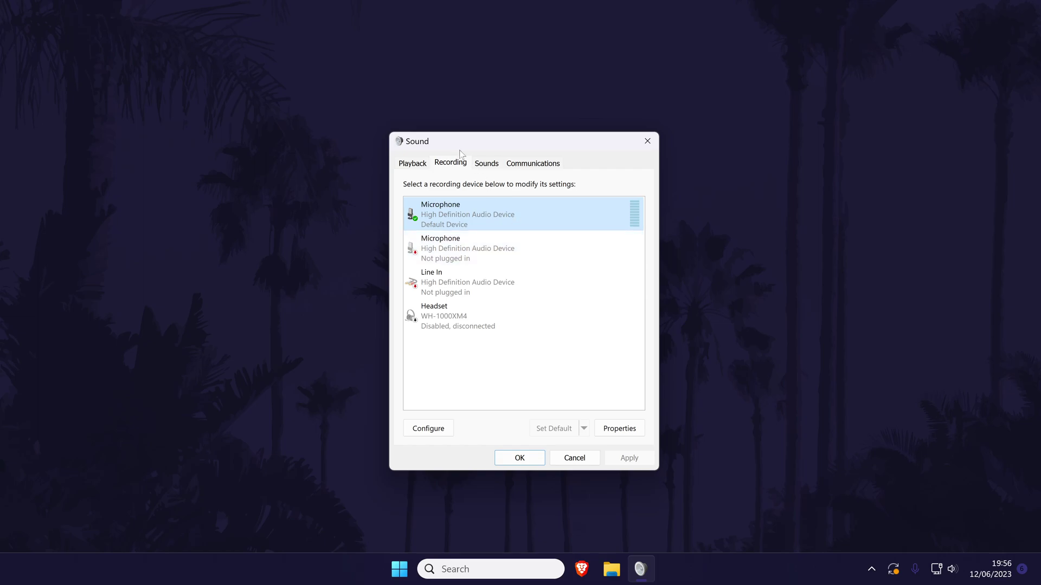
Inspect the Speakers, Digital Audio (S/PDIF) and LU28R55 playback devices, then close the Sound dialog
{"action": "left_click", "coordinate": [414, 163]}
{"action": "right_click", "coordinate": [498, 222]}
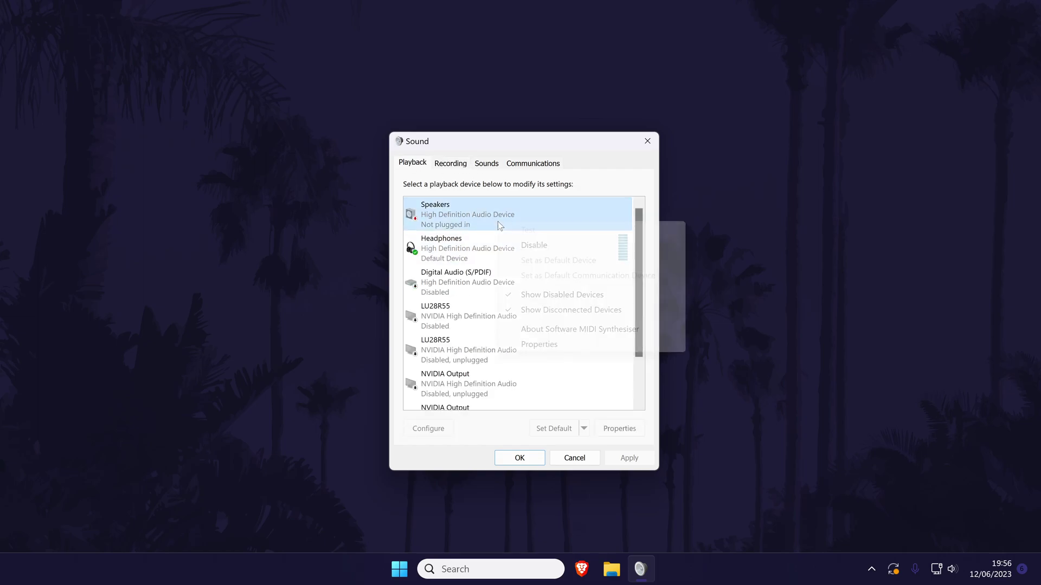
{"action": "right_click", "coordinate": [468, 292]}
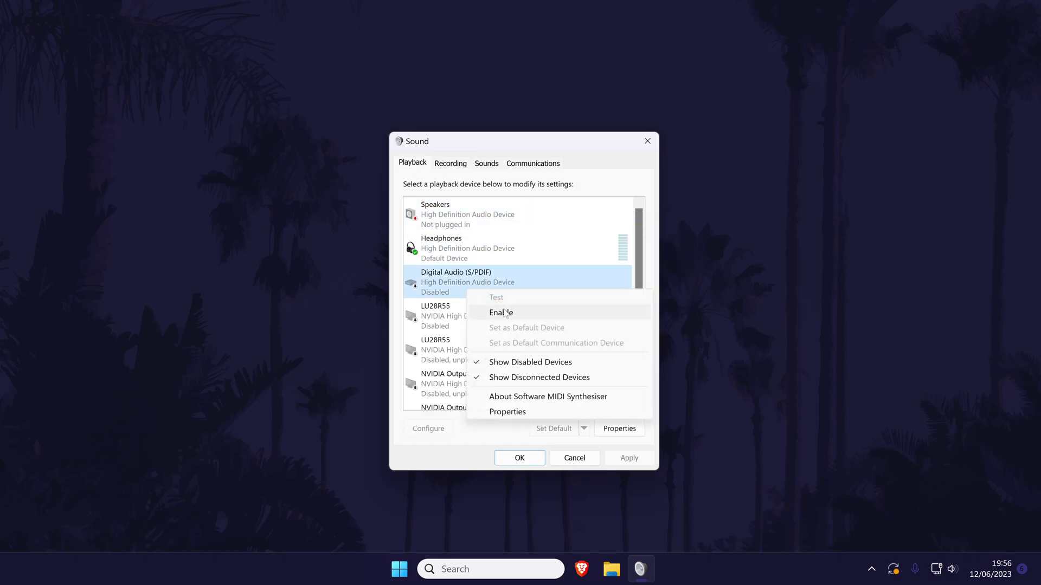
{"action": "left_click", "coordinate": [462, 279]}
{"action": "right_click", "coordinate": [479, 318]}
{"action": "left_click", "coordinate": [443, 319]}
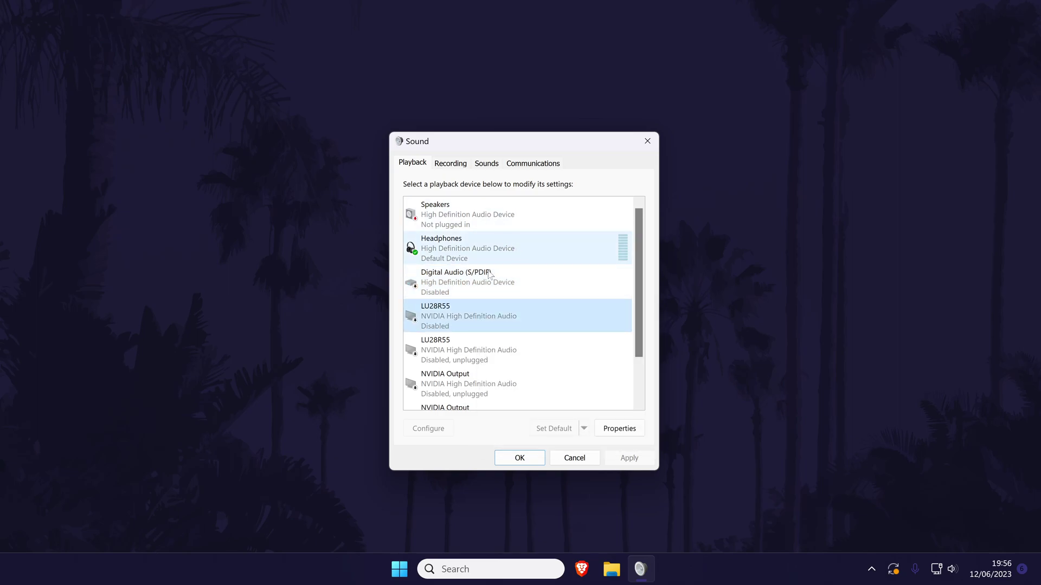
{"action": "left_click", "coordinate": [520, 458]}
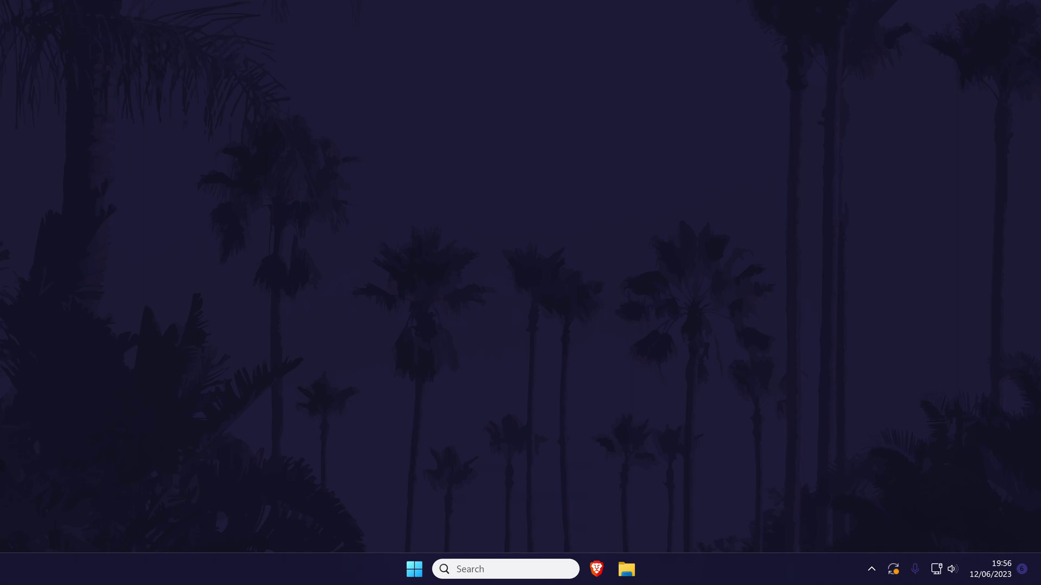
Open Device Manager, expand Audio inputs and outputs, and select the Microphone
{"action": "key", "text": "super"}
{"action": "type", "text": "device"}
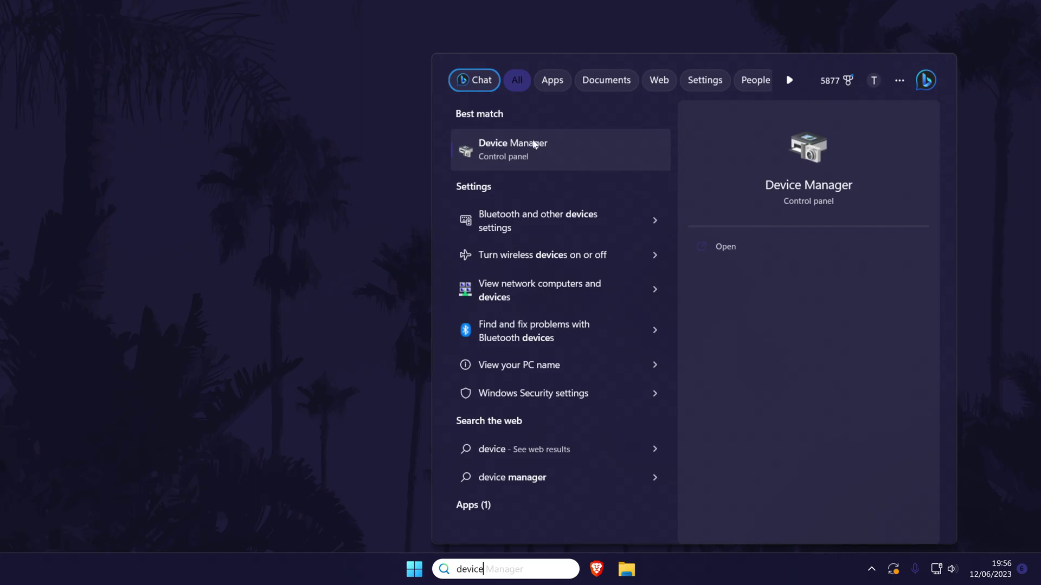
{"action": "left_click", "coordinate": [533, 148]}
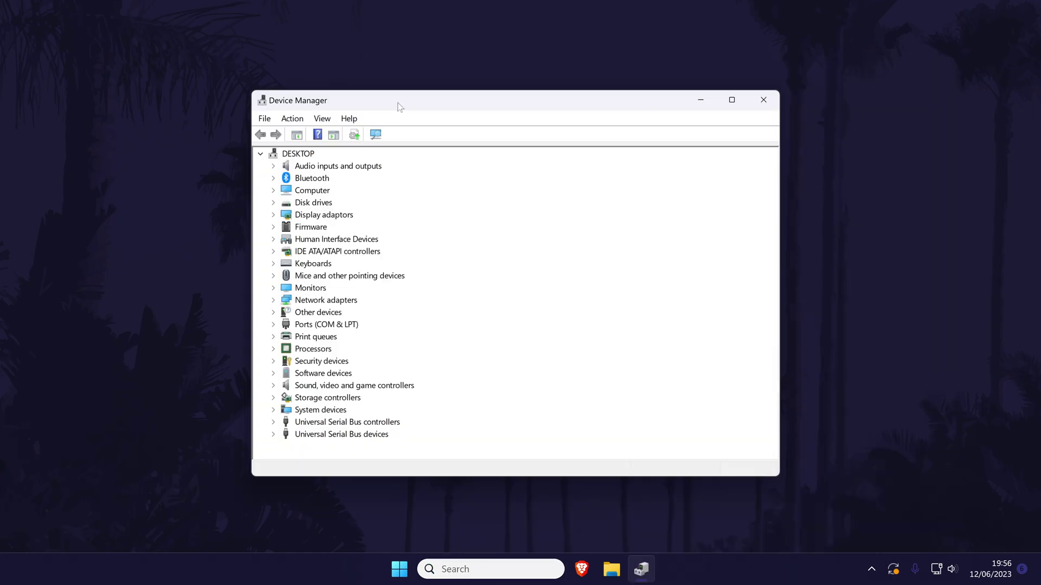
{"action": "left_click", "coordinate": [322, 169]}
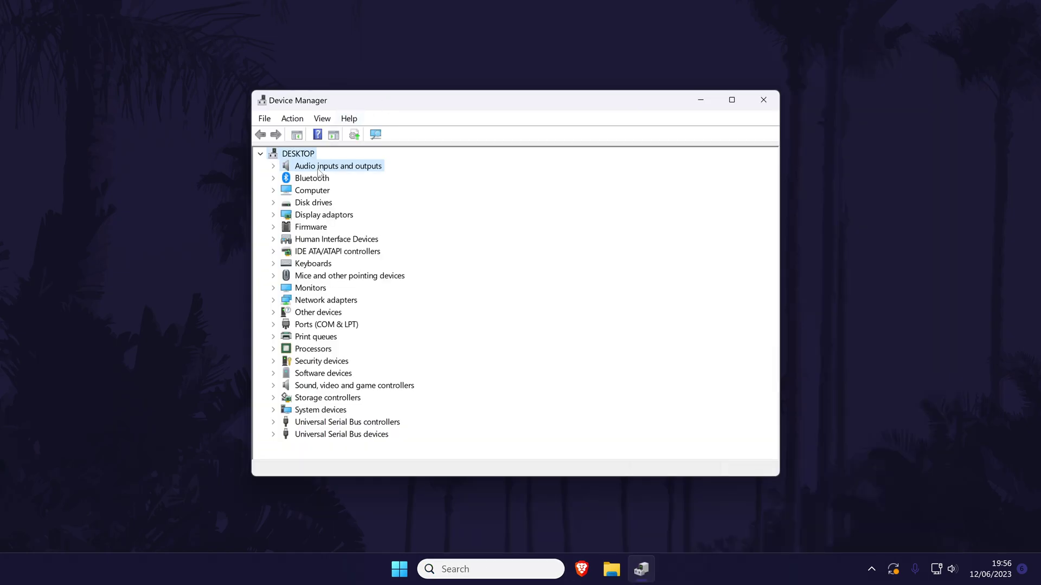
{"action": "left_click", "coordinate": [273, 167]}
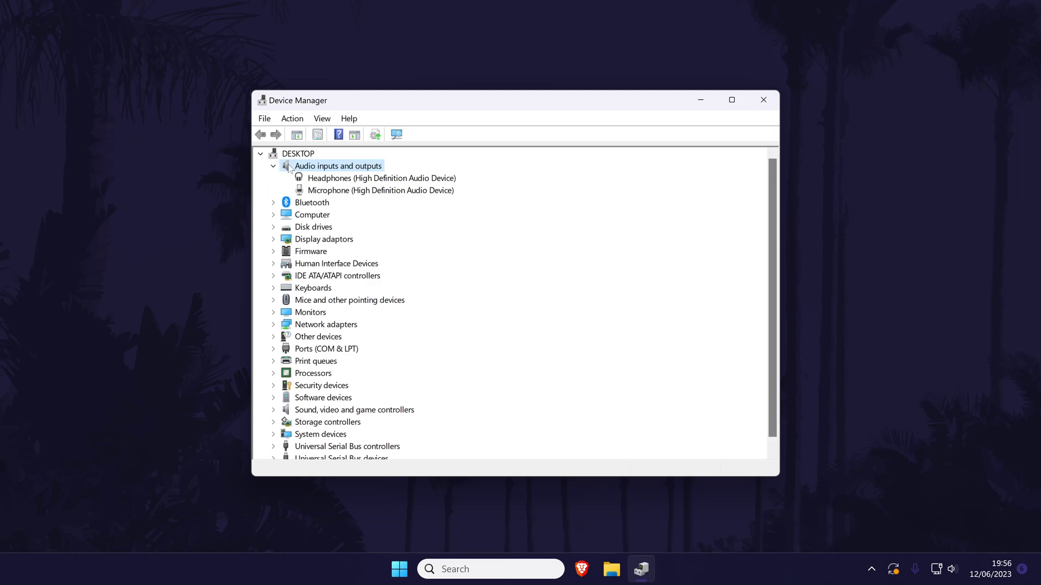
{"action": "left_click", "coordinate": [341, 189]}
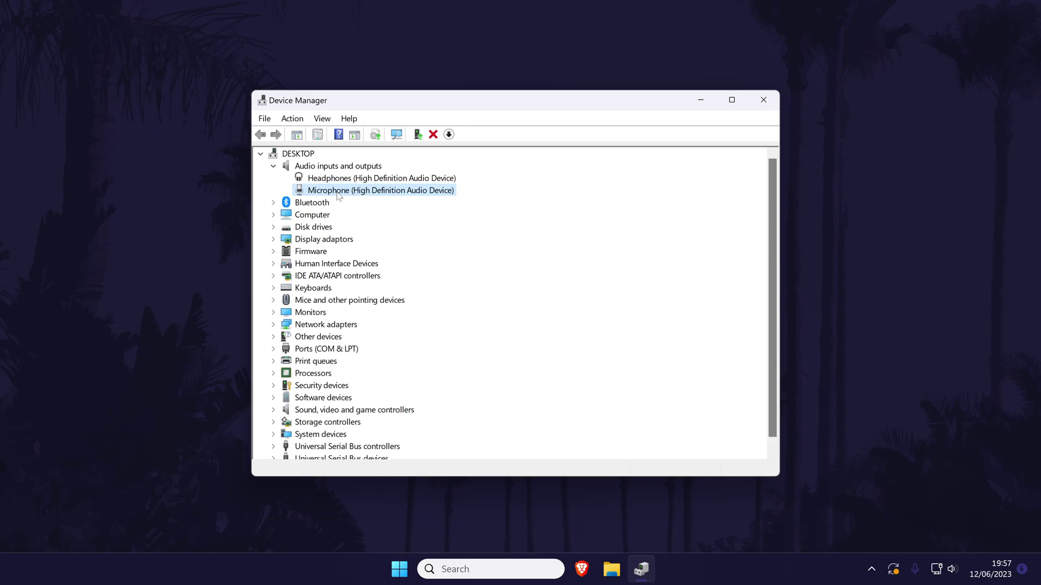
Disable the High Definition Audio microphone from its Driver tab, then enable it again
{"action": "double_click", "coordinate": [338, 192]}
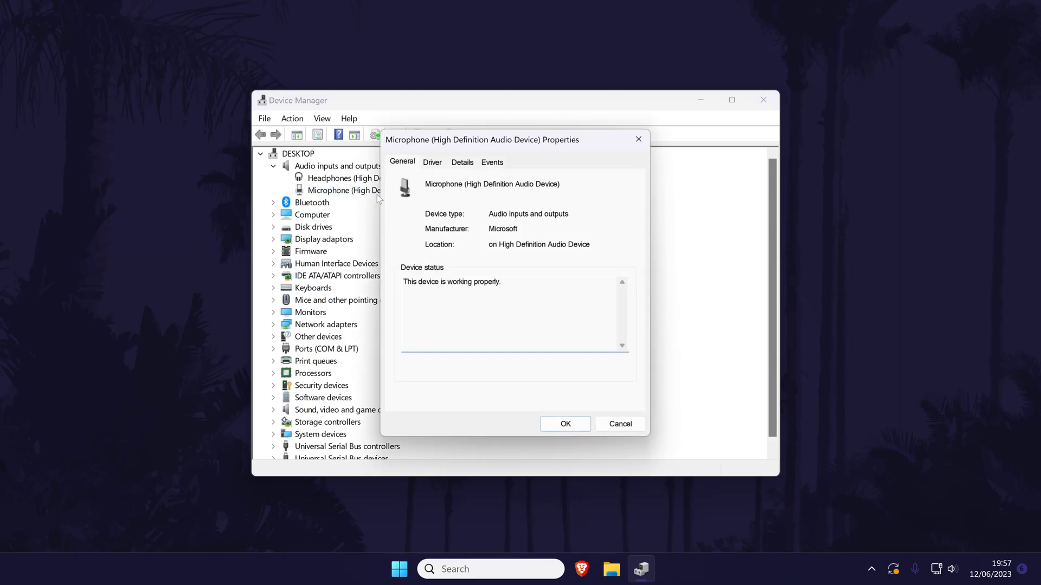
{"action": "left_click", "coordinate": [439, 165]}
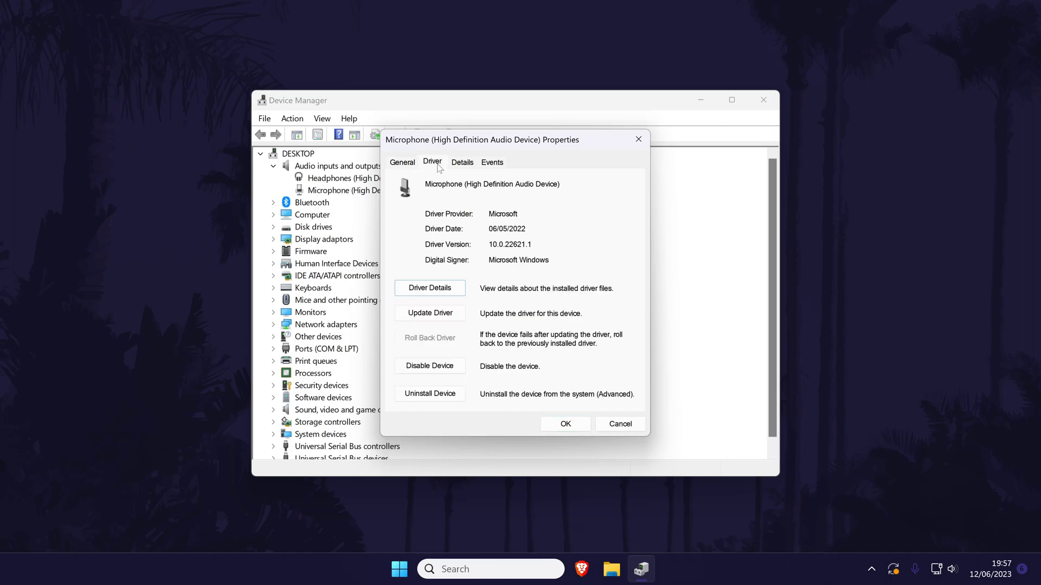
{"action": "left_click", "coordinate": [430, 366]}
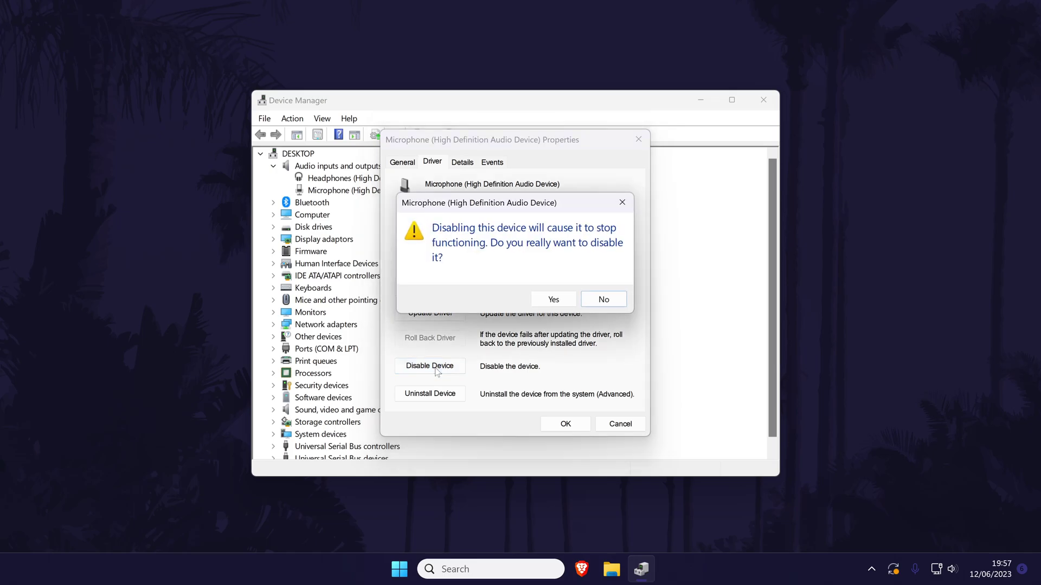
{"action": "left_click", "coordinate": [538, 301]}
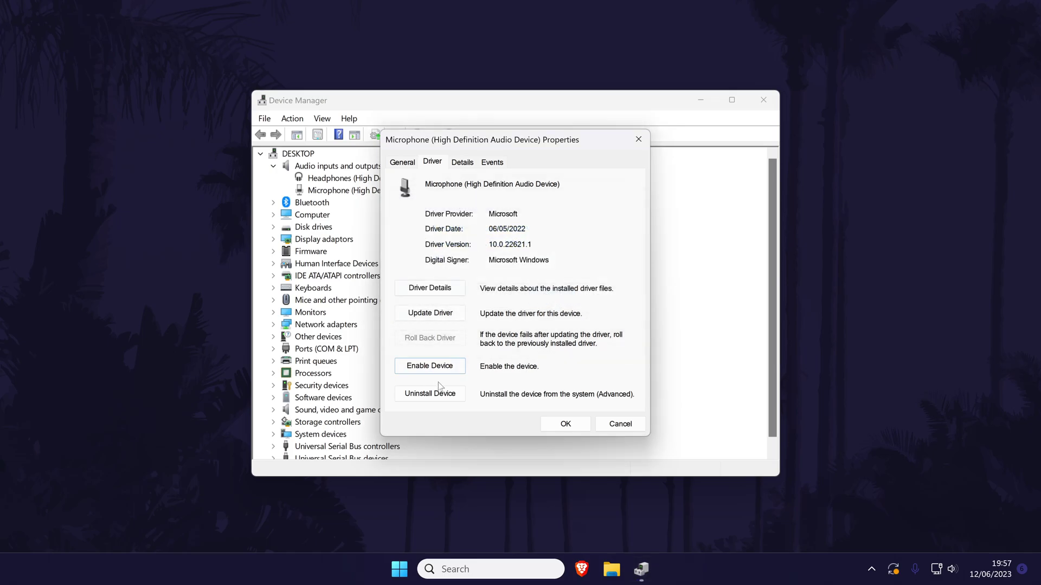
{"action": "left_click", "coordinate": [438, 365]}
Search automatically for a newer microphone driver, then begin uninstalling the microphone
{"action": "left_click", "coordinate": [441, 317]}
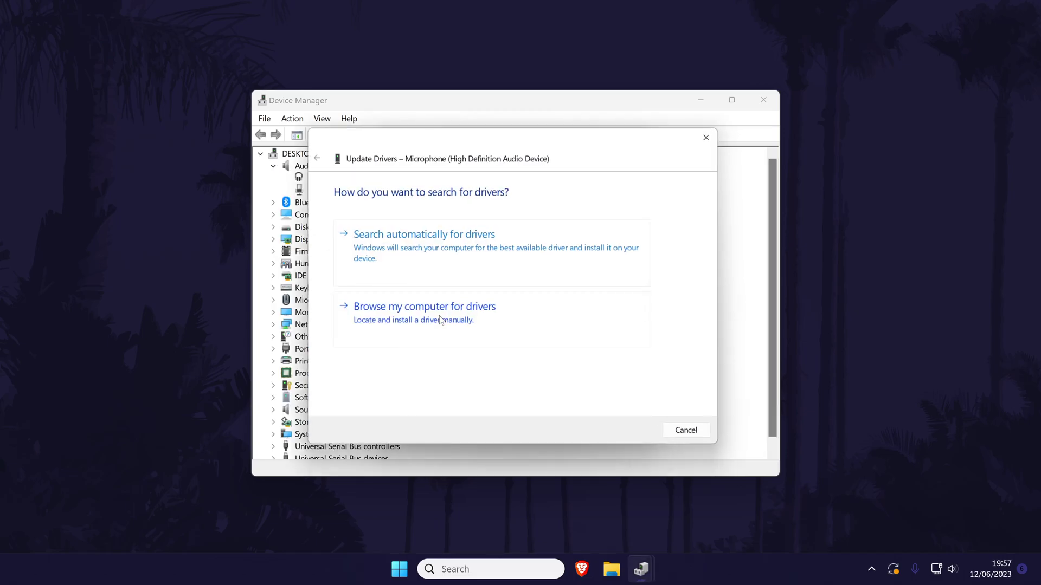
{"action": "left_click", "coordinate": [416, 257]}
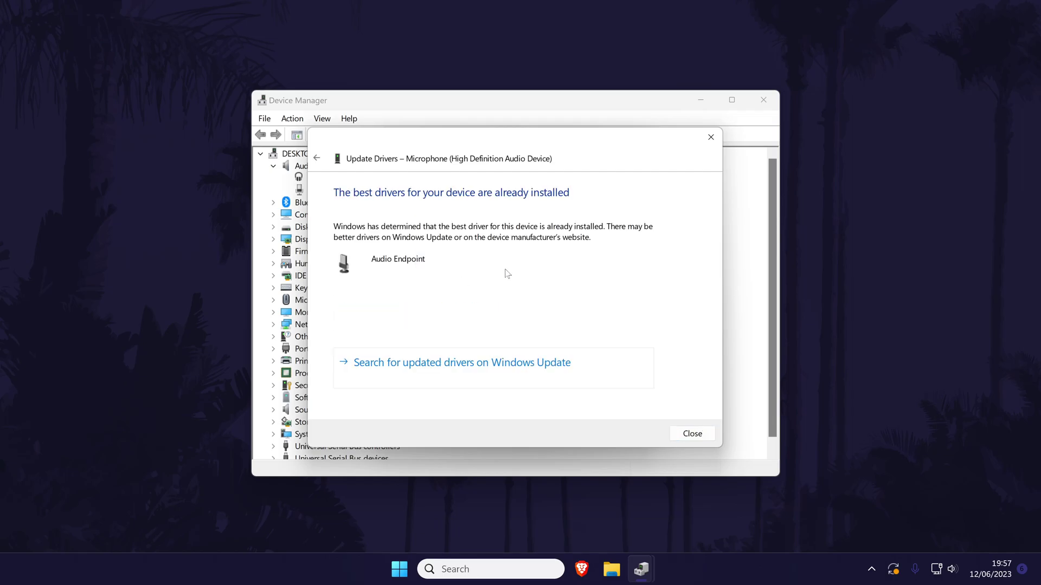
{"action": "left_click", "coordinate": [706, 434]}
{"action": "left_click", "coordinate": [437, 393]}
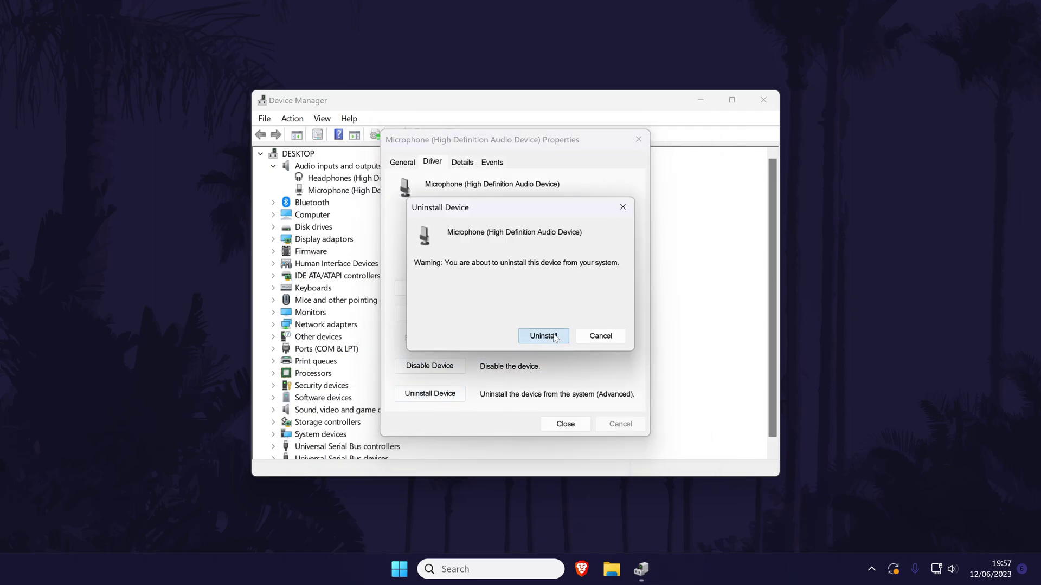
Confirm the microphone uninstall and scan for hardware changes to reinstall it
{"action": "left_click", "coordinate": [293, 119]}
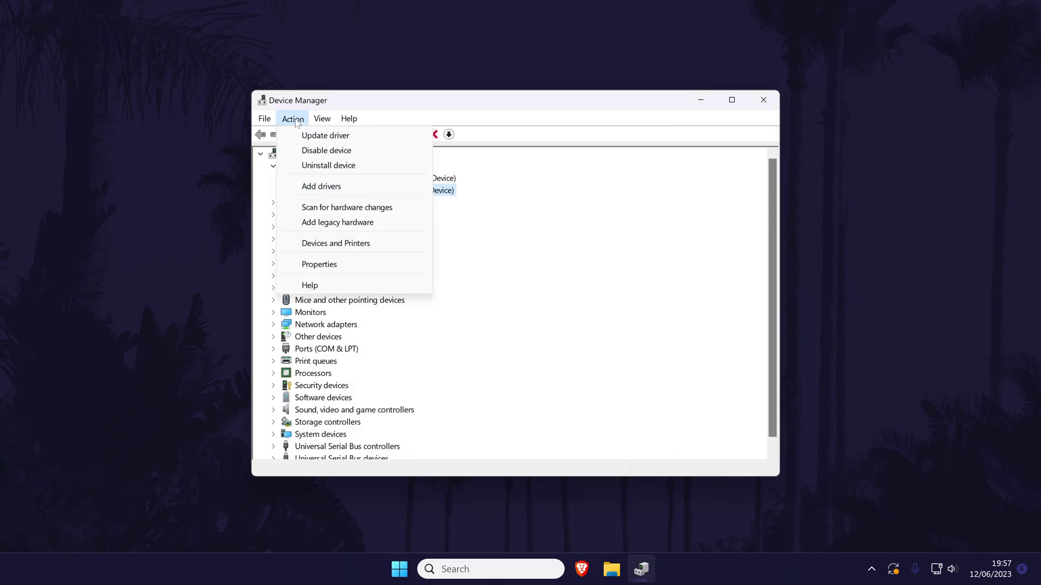
{"action": "left_click", "coordinate": [371, 207]}
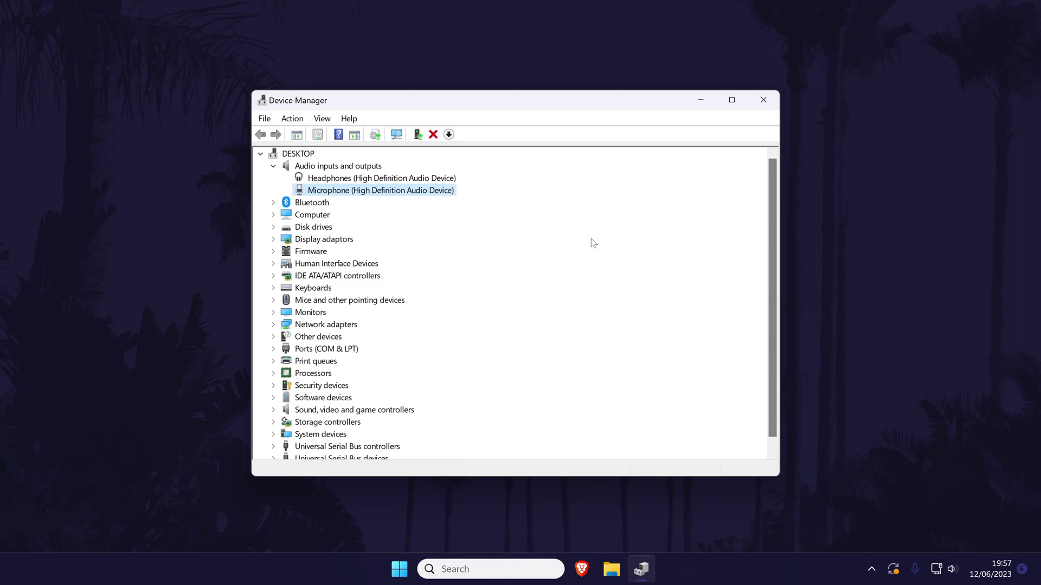